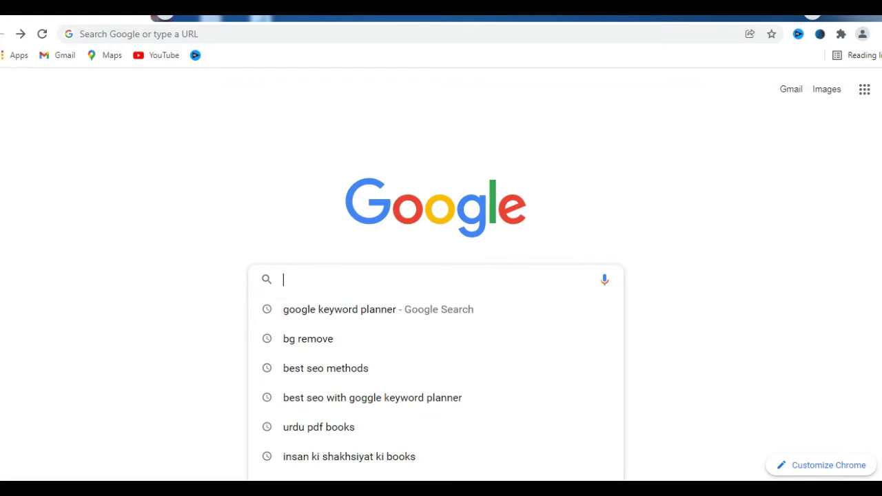
- Find the Google Keyword Planner site and sign in to Google Ads with the account's e-mail and password
left_click(340, 310)
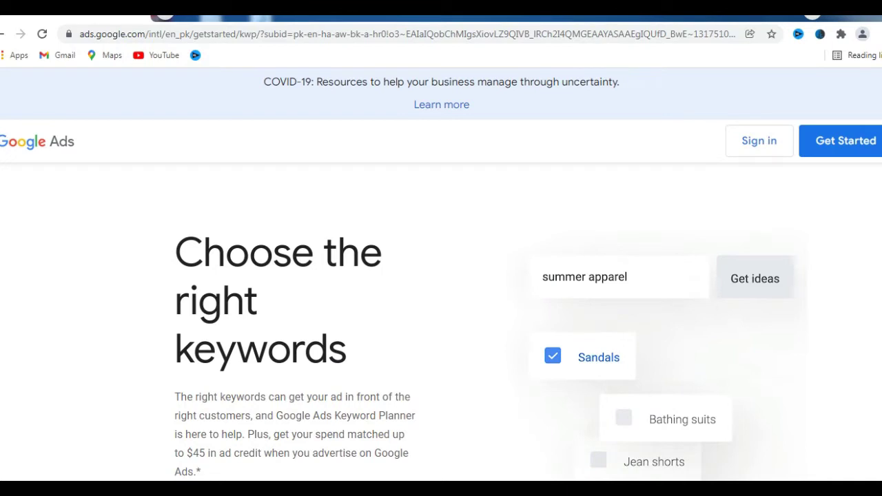
left_click(759, 141)
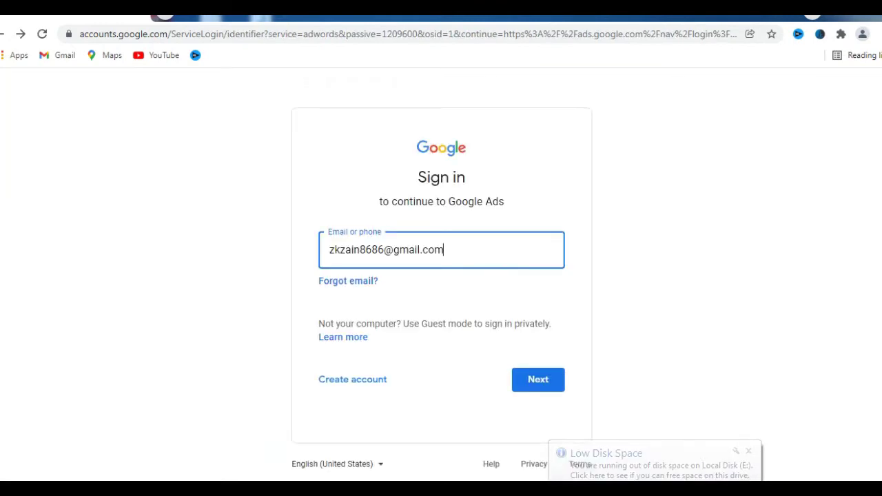
key("Return")
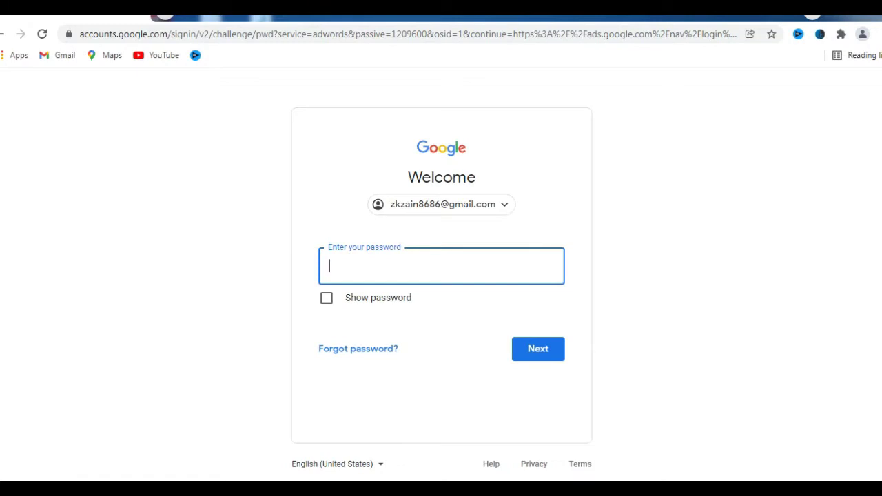
type("*****")
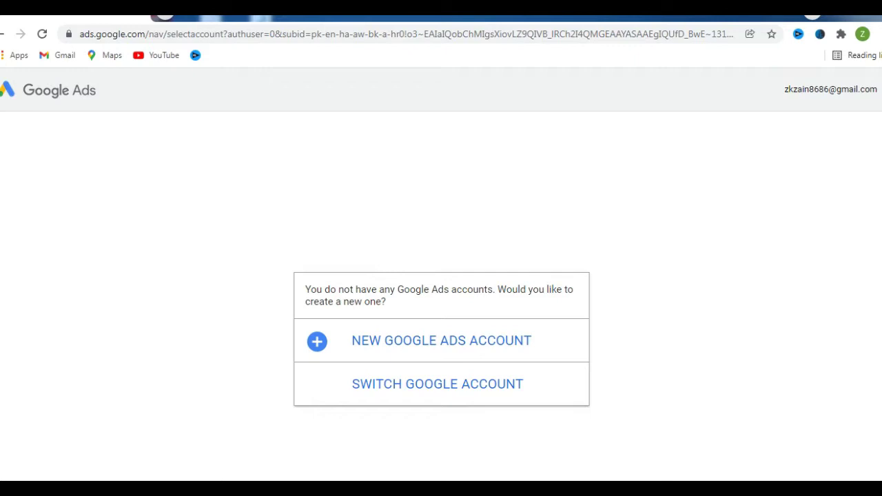
- Create a new Google Ads account in Expert Mode without a campaign
left_click(386, 341)
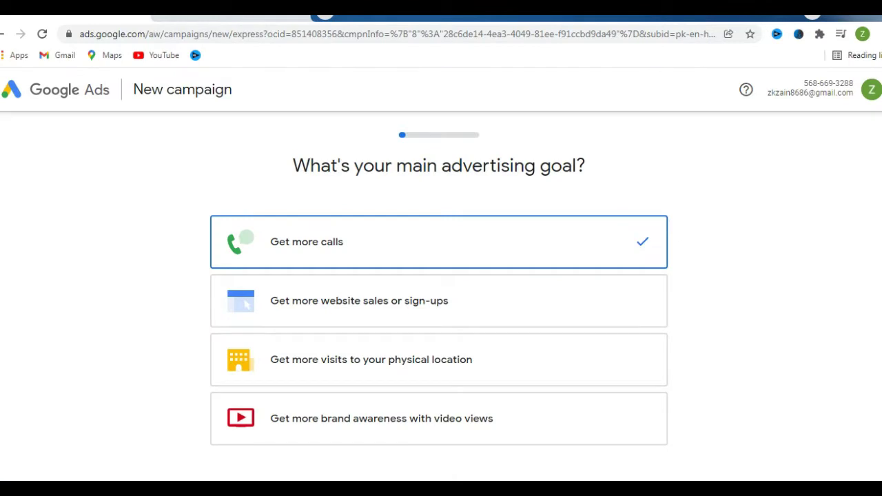
scroll(439, 290, "down", 3)
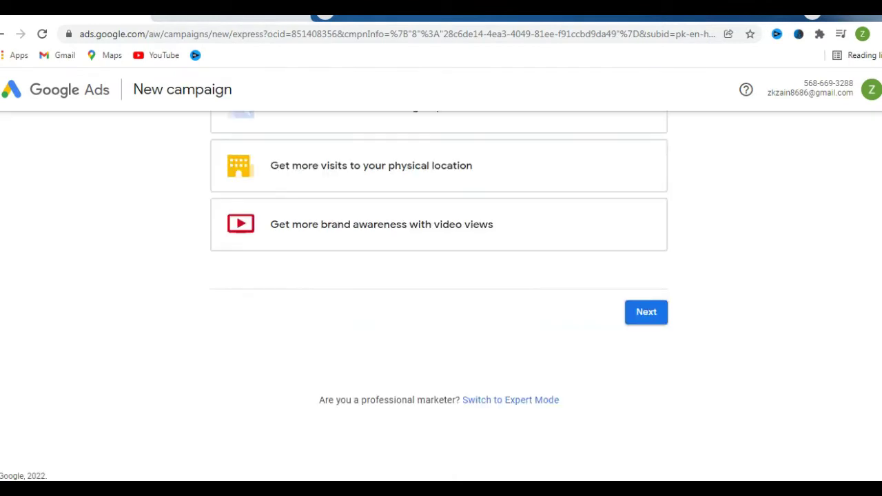
left_click_drag(318, 400, 559, 399)
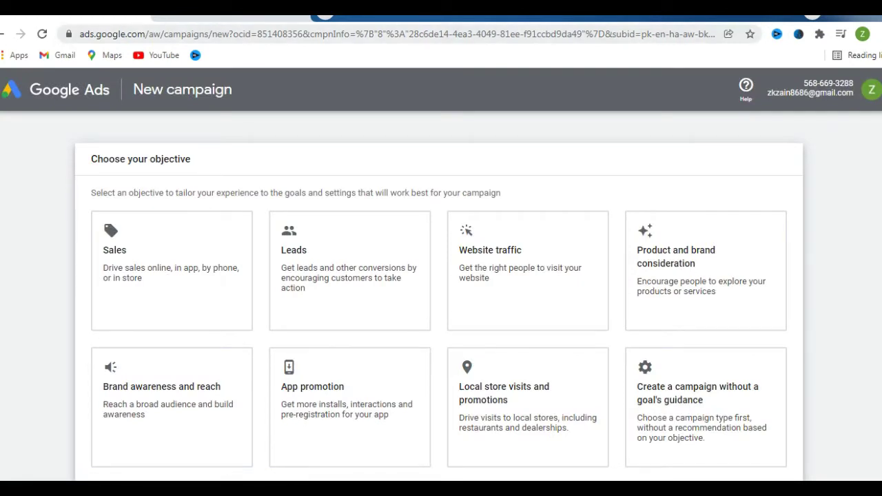
scroll(441, 275, "down", 2)
left_click_drag(232, 357, 83, 357)
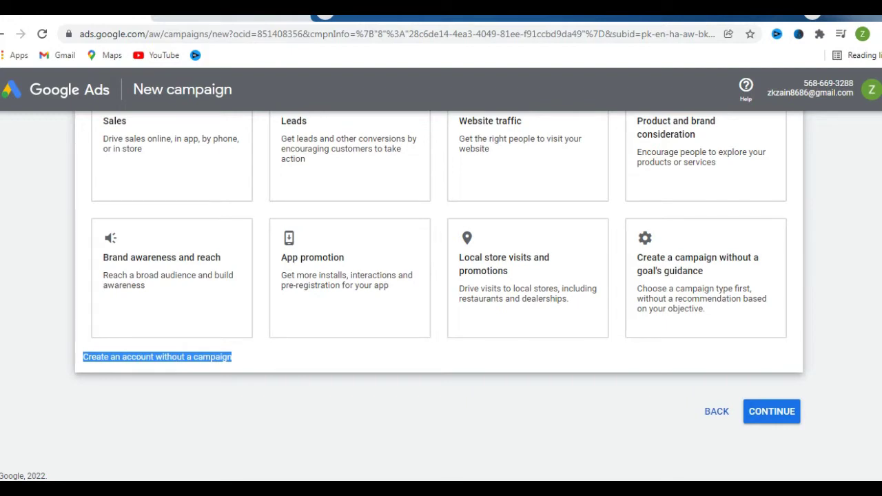
left_click(232, 357)
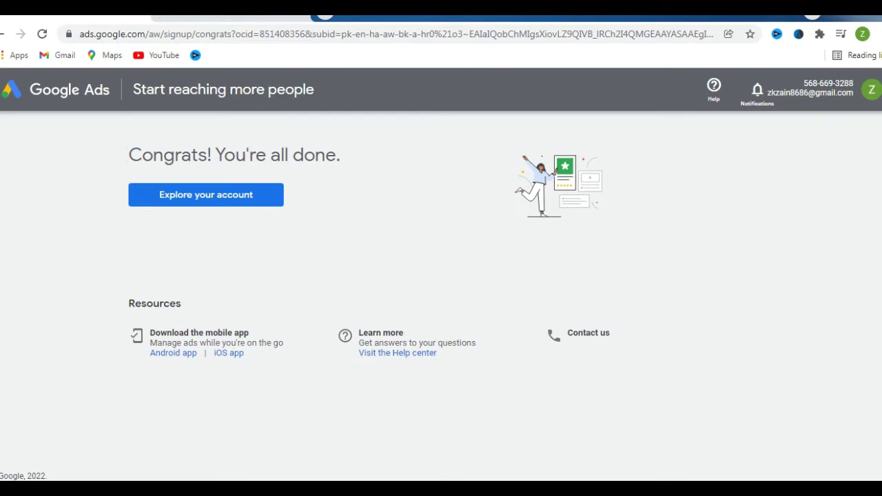
key("shift+Right")
key("shift+Right")
key("shift+Right")
key("shift+Right")
key("shift+Right")
key("shift+Right")
key("shift+Right")
key("shift+Right")
key("shift+Right")
key("shift+Right")
key("shift+Right")
key("shift+Right")
key("shift+Right")
key("shift+Right")
key("shift+Right")
key("shift+Right")
key("shift+Right")
key("shift+Right")
key("shift+Right")
key("shift+Right")
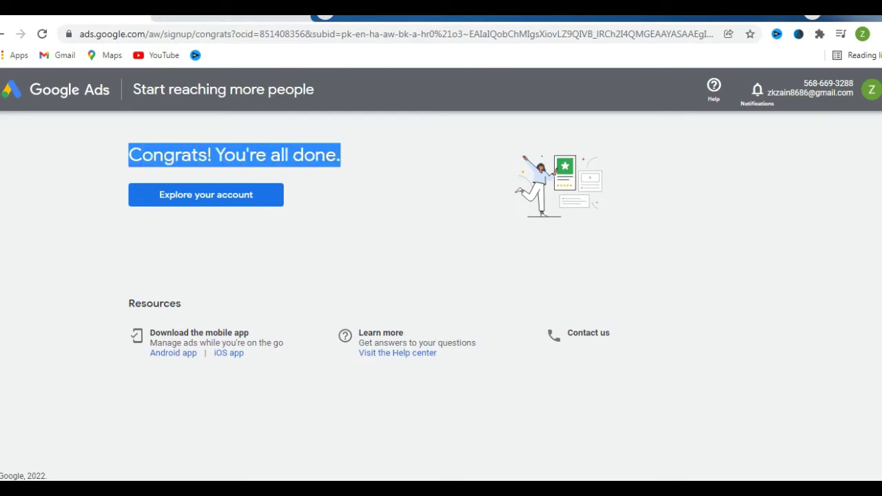
left_click(512, 147)
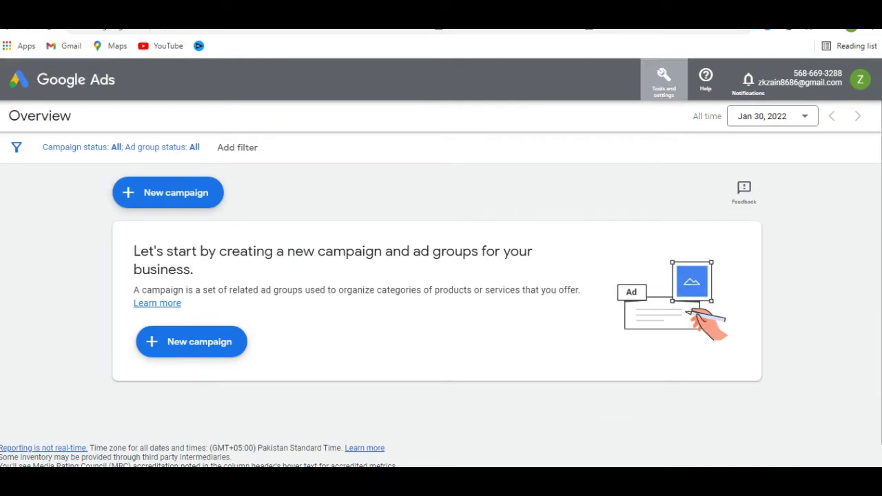
- Open Keyword Planner from the account overview and dismiss its updates notice
left_click(663, 79)
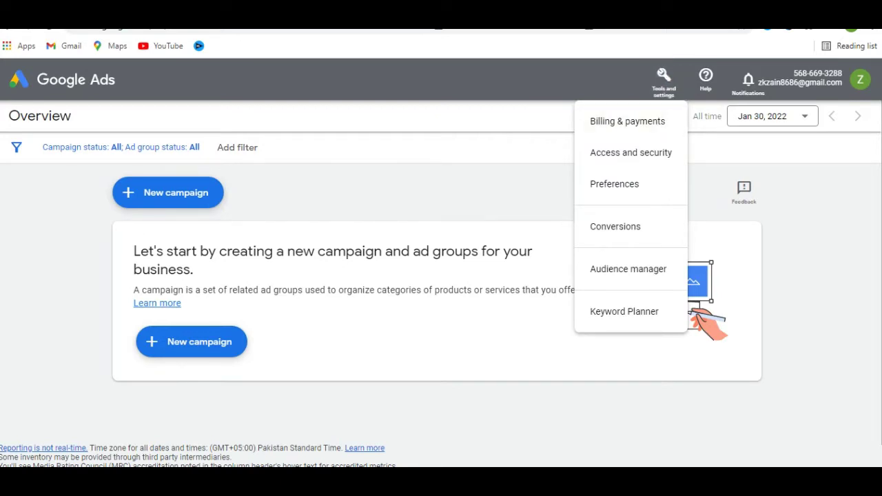
left_click(624, 311)
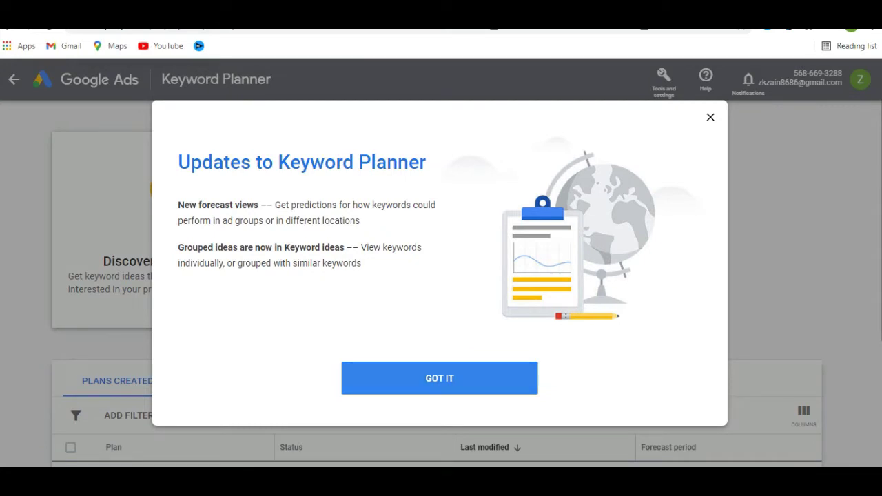
left_click(440, 378)
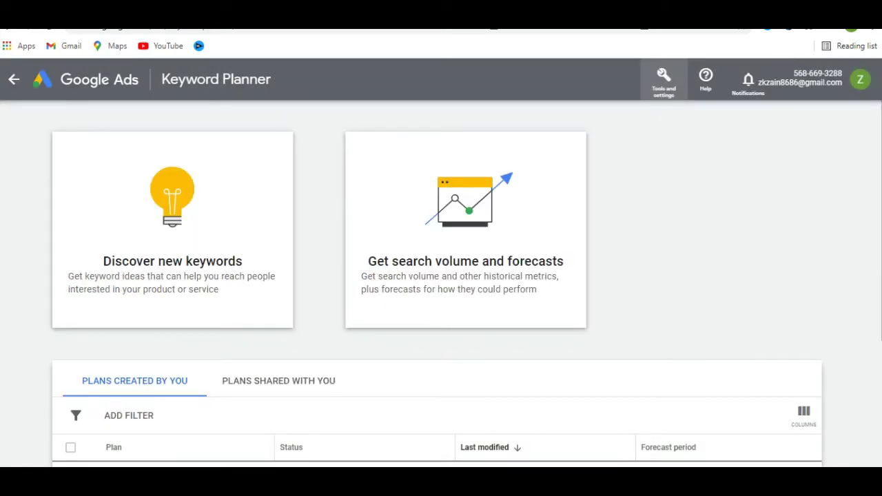
- Discover new keywords starting from the keyword "how to create youtube channel" and get the results
left_click(216, 261)
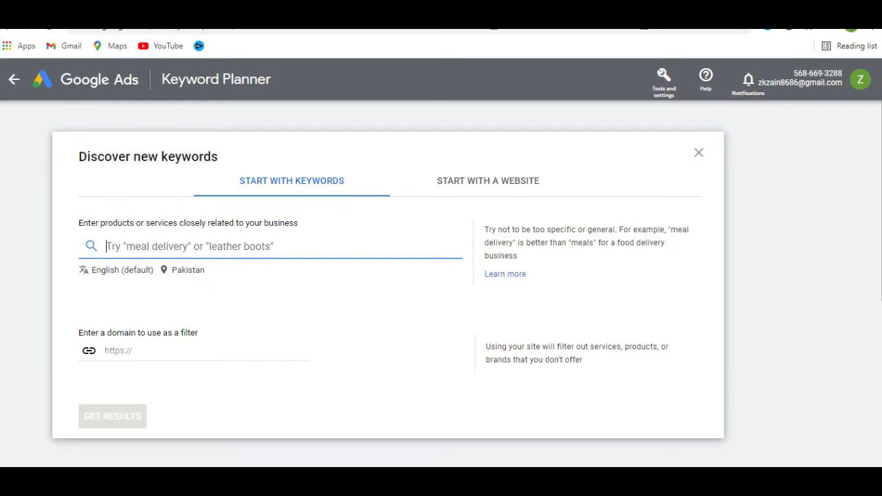
type("how")
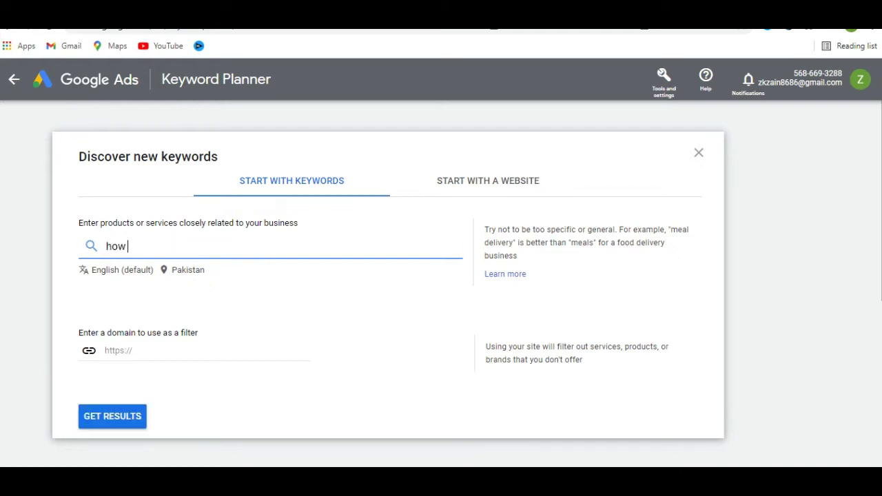
type(" to create youtu")
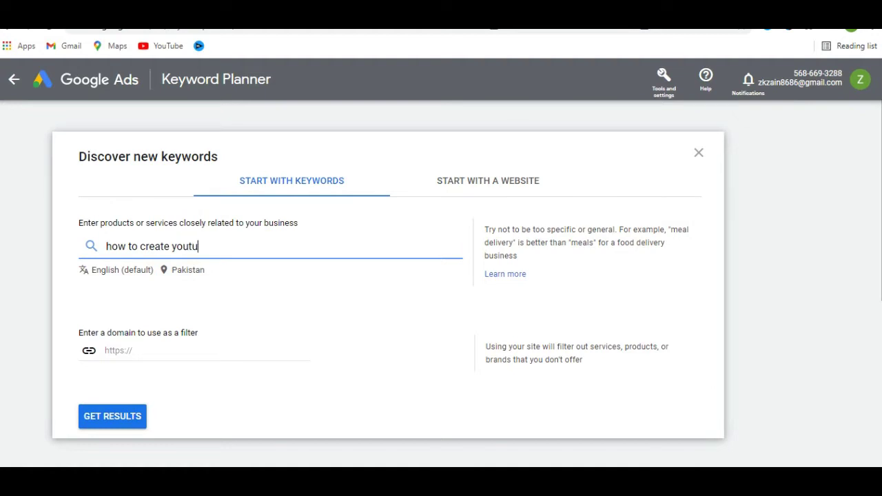
type("be channel")
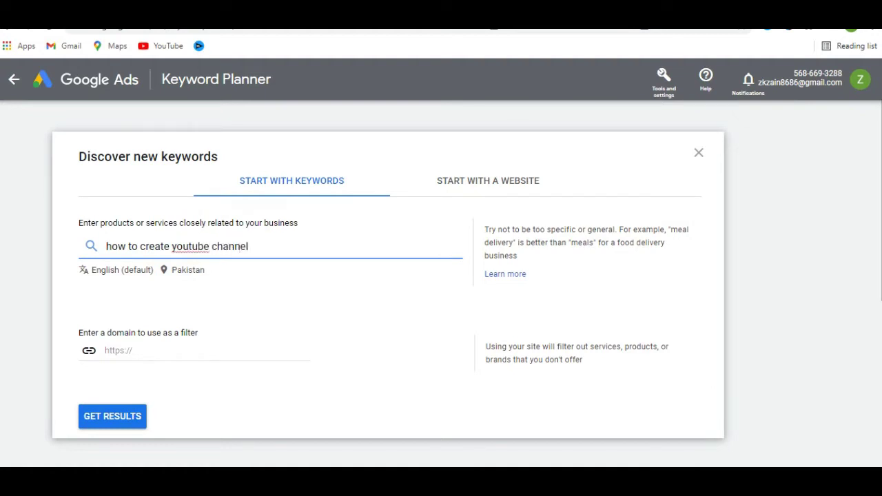
key("Return")
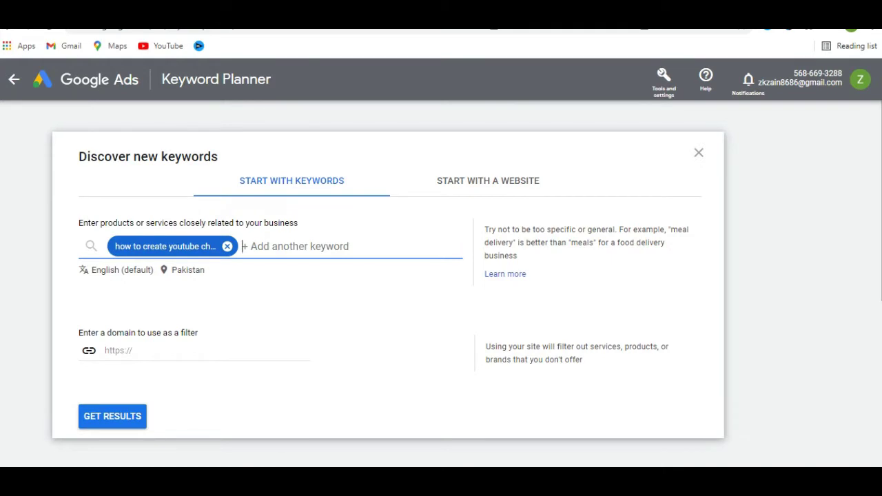
left_click(112, 416)
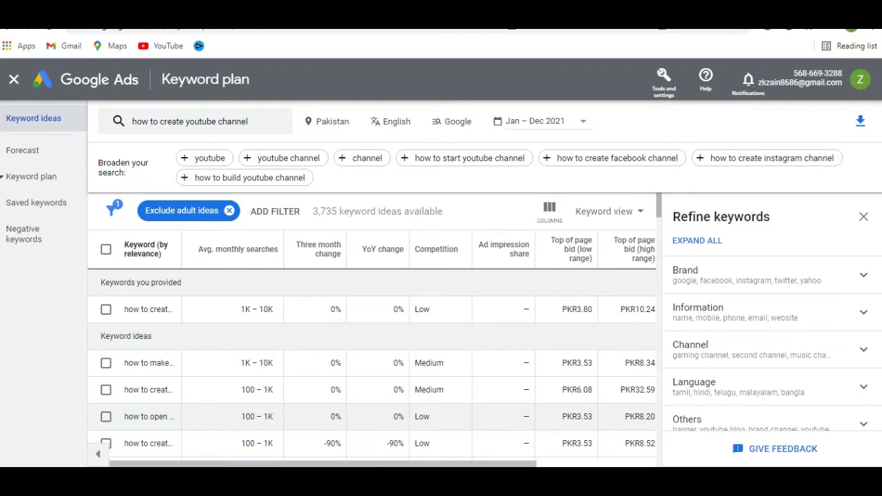
left_click_drag(303, 121, 349, 121)
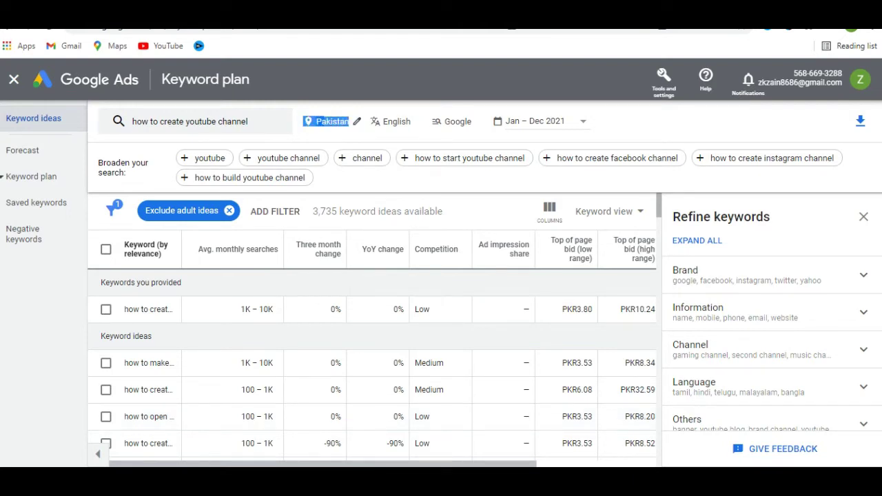
left_click(344, 121)
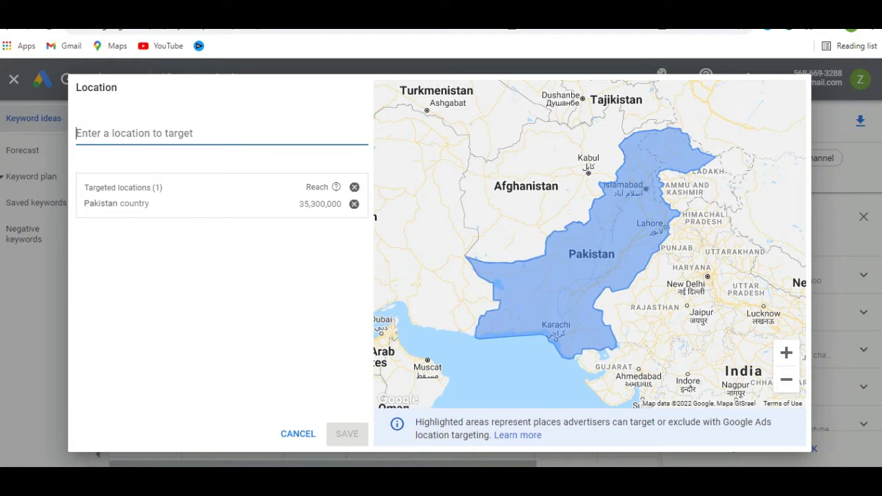
type("Usa")
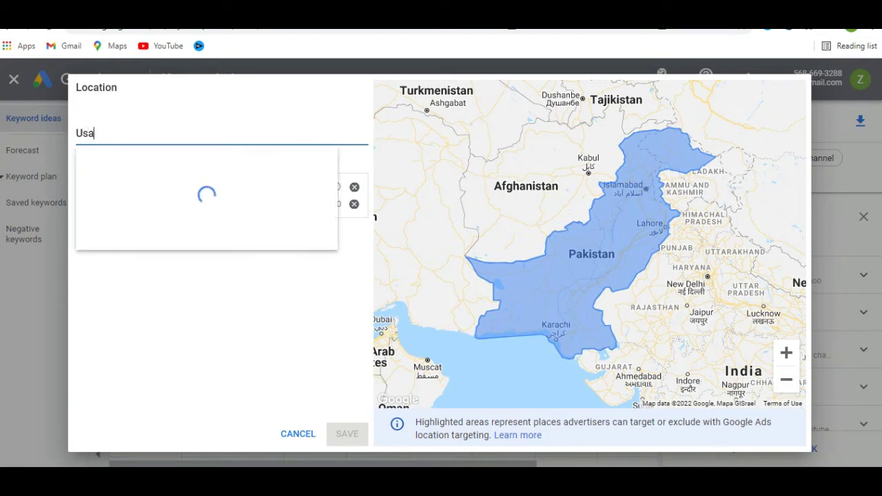
key("BackSpace")
key("BackSpace")
key("BackSpace")
type("India")
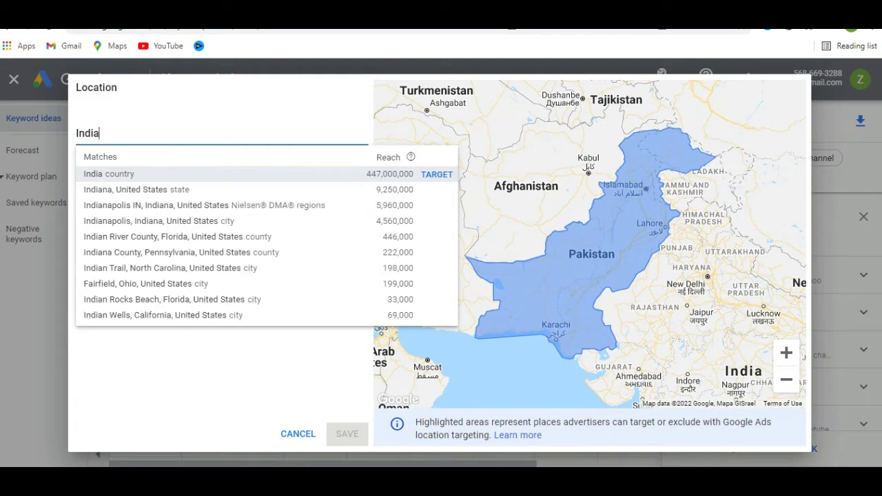
key("BackSpace")
key("BackSpace")
key("BackSpace")
key("BackSpace")
key("BackSpace")
key("Tab")
key("Return")
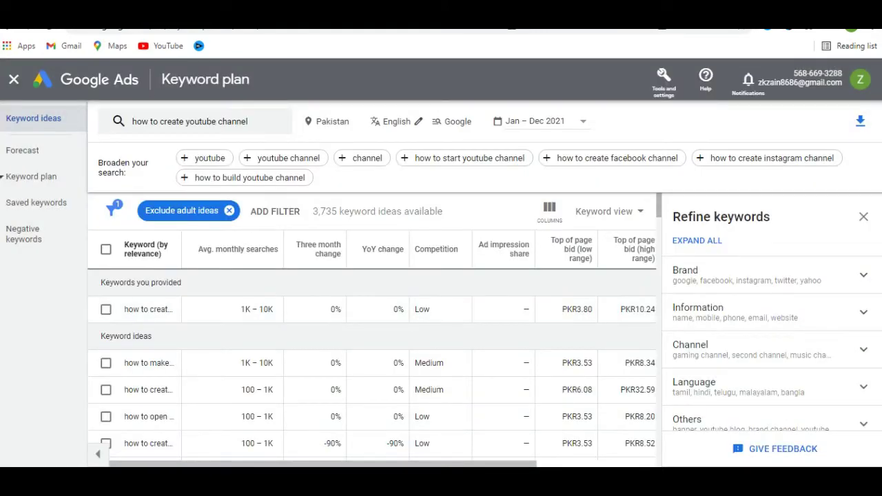
- Set the search network to Google and search partners, and check the available date ranges without changing them
left_click_drag(370, 122, 413, 121)
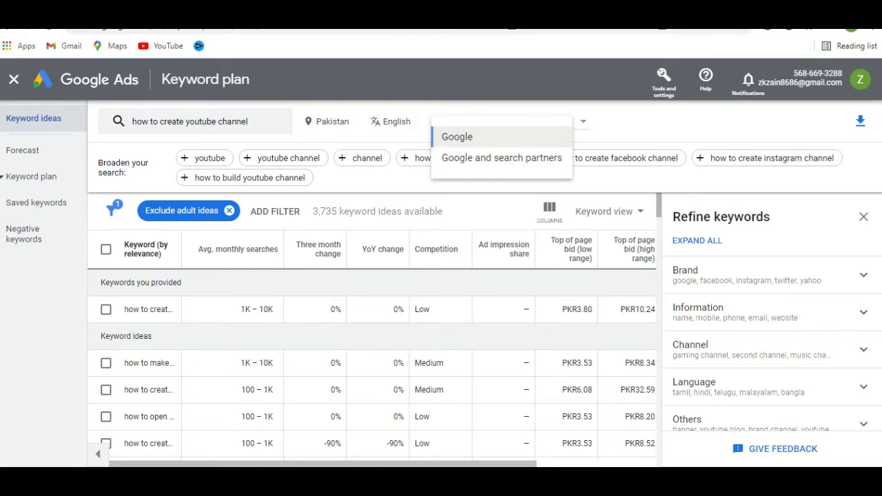
left_click(492, 158)
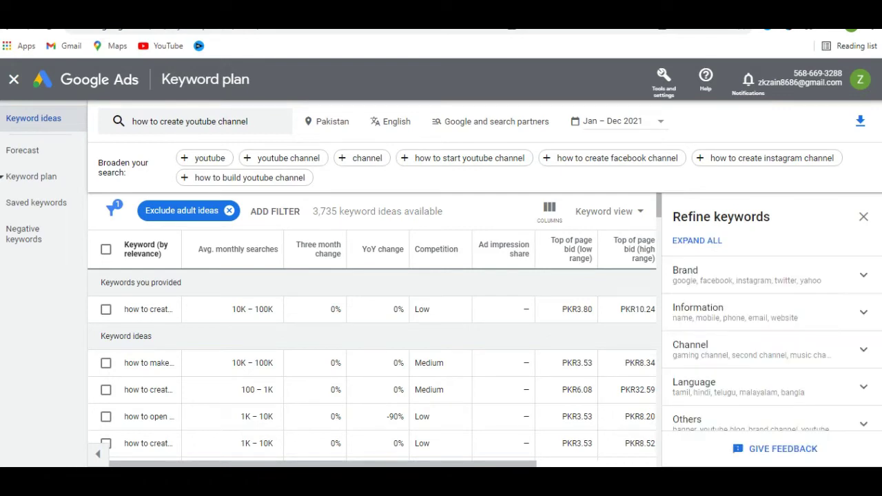
left_click(616, 120)
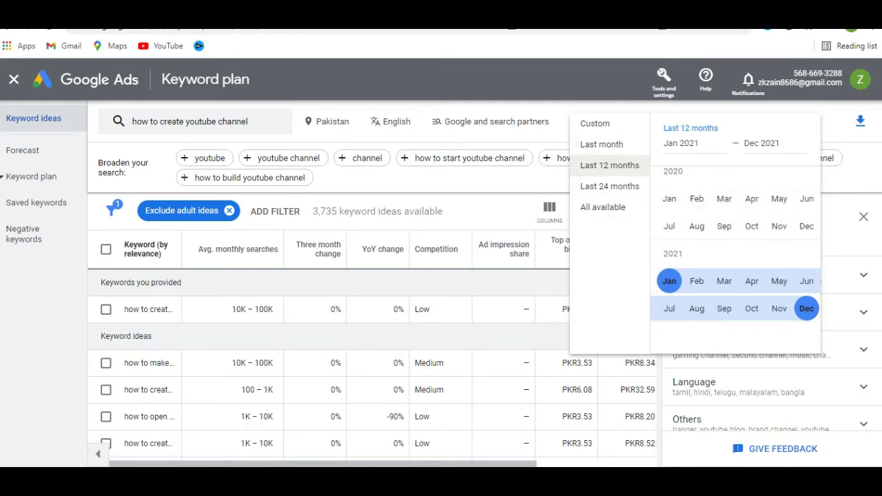
key("Escape")
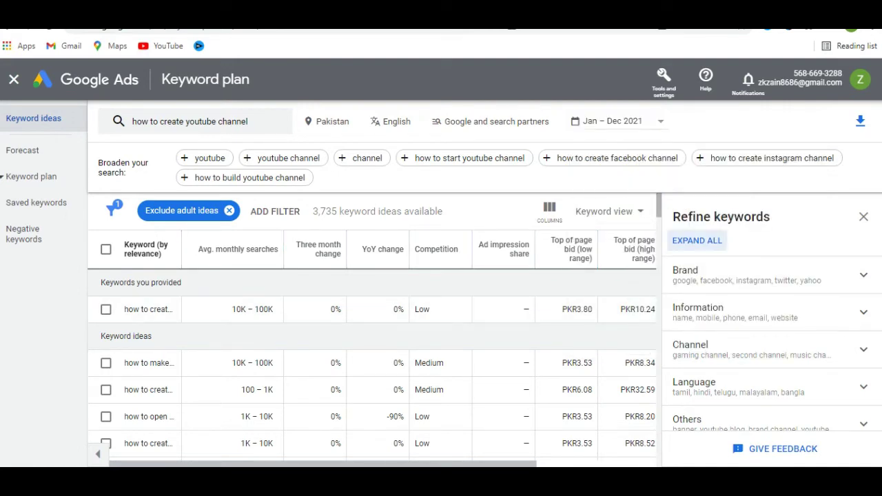
- Close the keyword refinement pane and examine the monthly searches, competition and top-of-page bids of the provided keyword
mouse_move(238, 249)
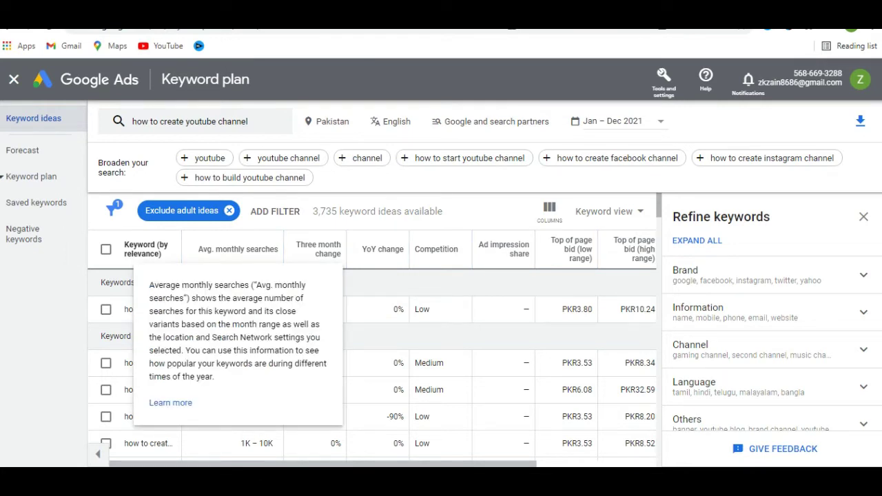
left_click_drag(232, 309, 274, 310)
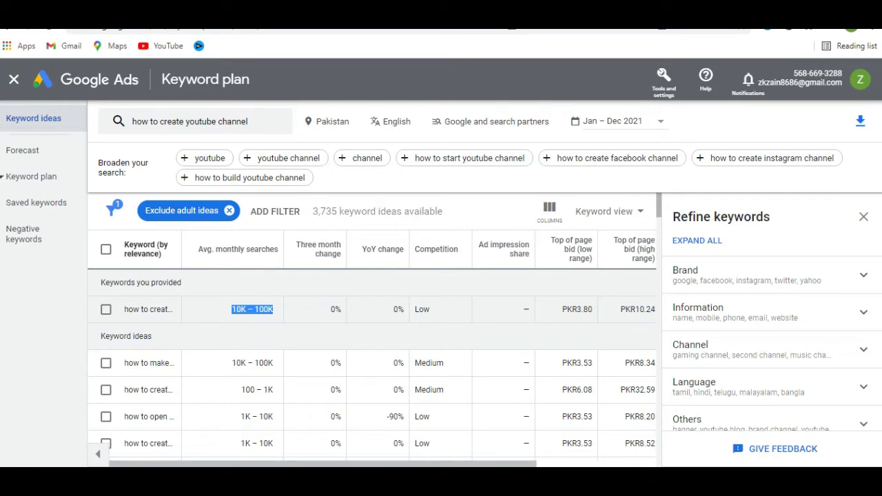
mouse_move(436, 249)
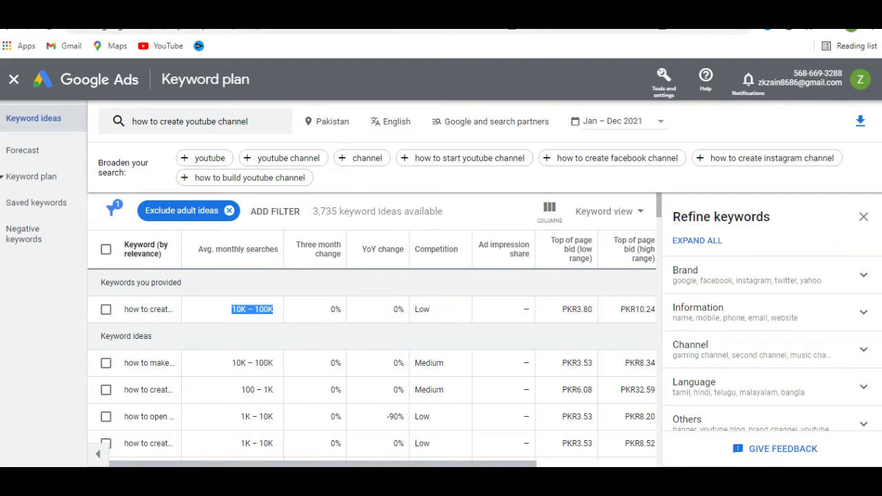
left_click(863, 216)
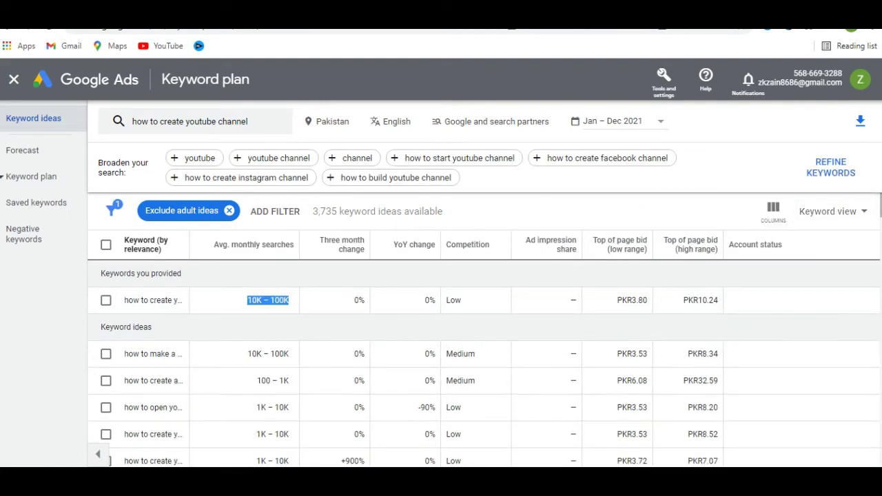
left_click_drag(617, 300, 648, 300)
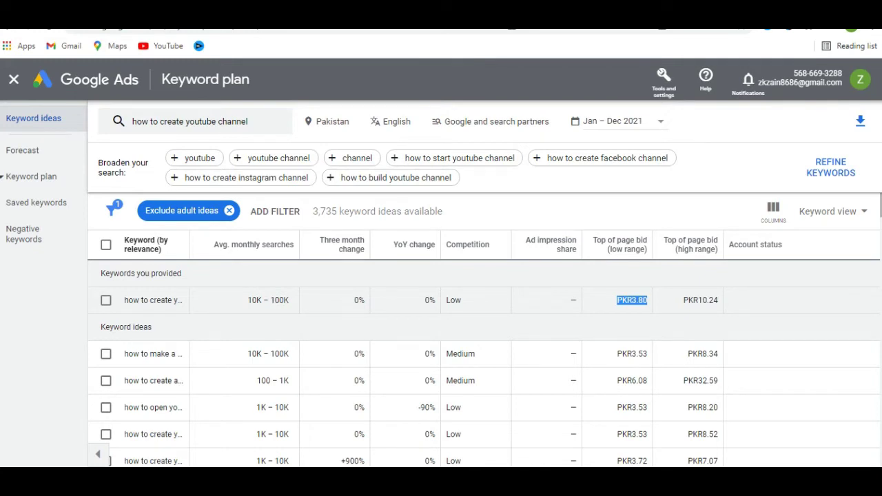
left_click_drag(124, 300, 718, 300)
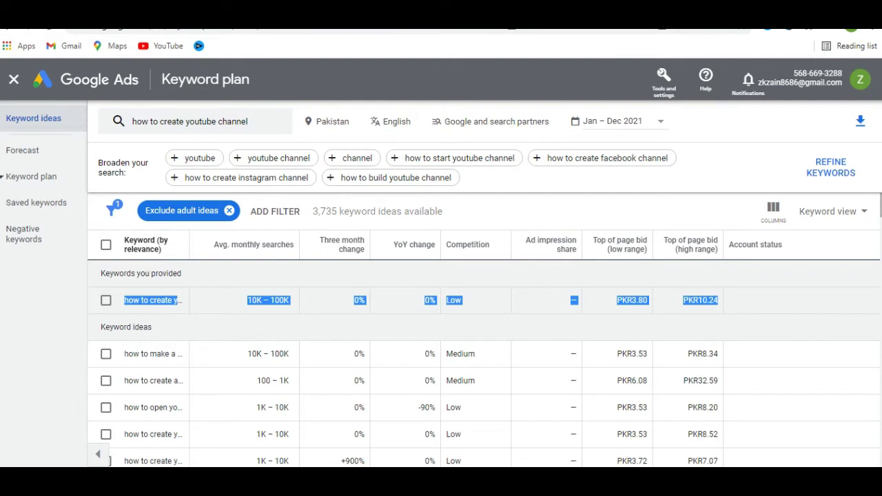
- Replace the search keyword with "how to earn money online", get the results, and examine its monthly searches, competition and top-of-page bids
left_click(729, 300)
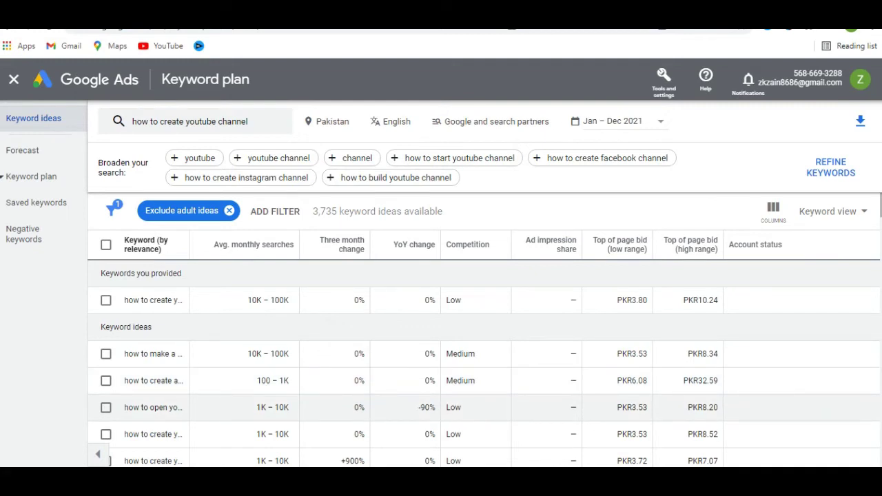
left_click(190, 121)
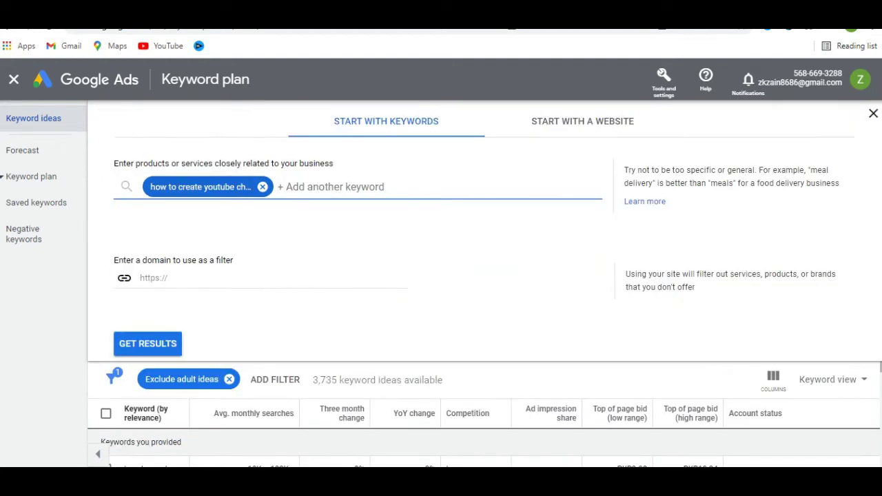
left_click(263, 187)
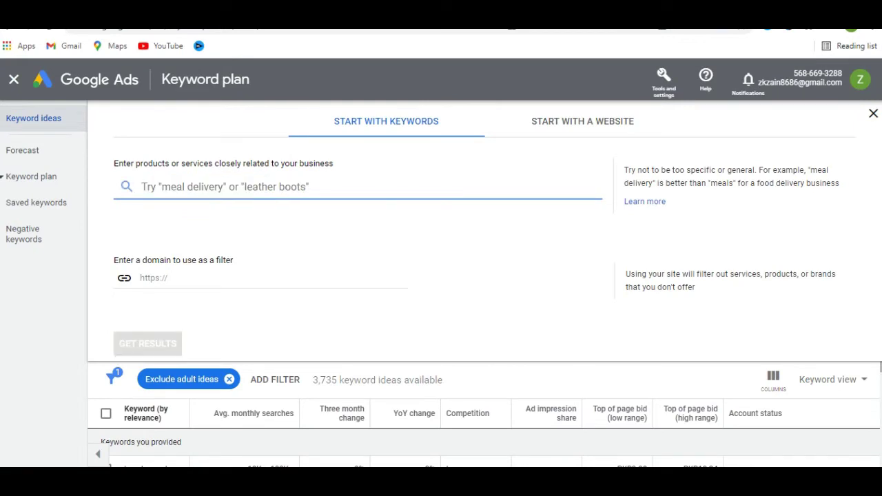
type("how to earn money ")
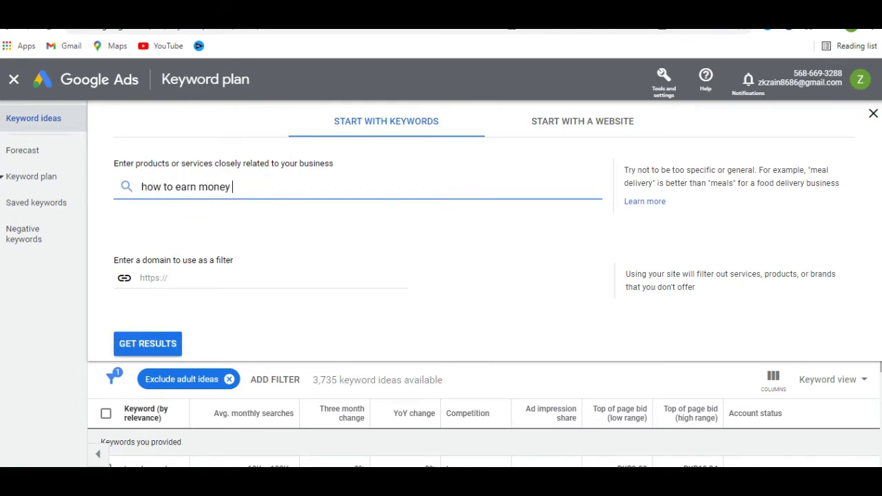
type("online")
key("Return")
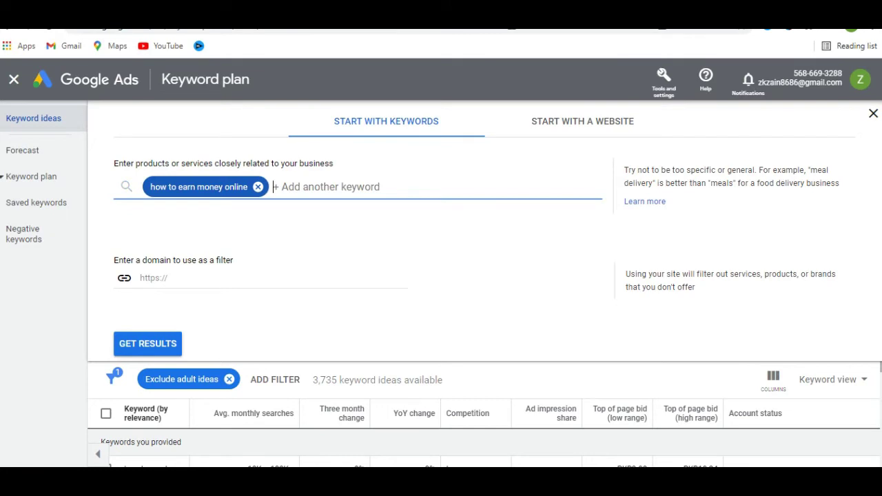
key("Return")
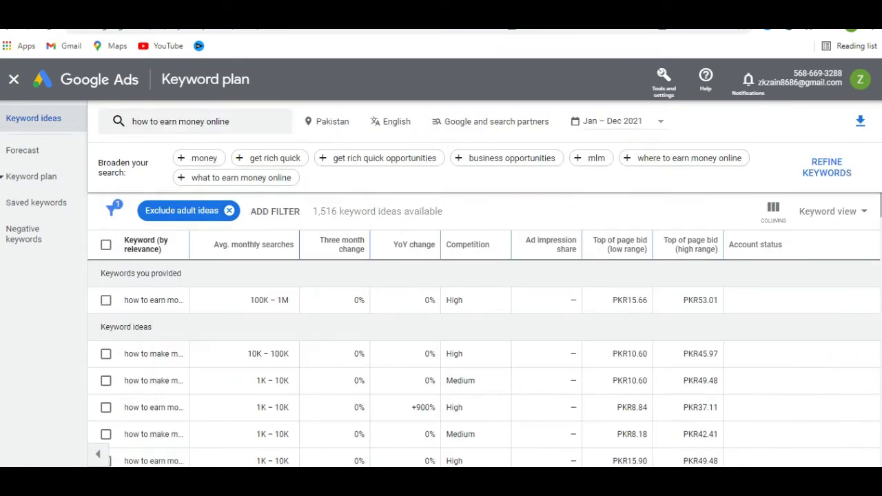
left_click_drag(249, 301, 289, 300)
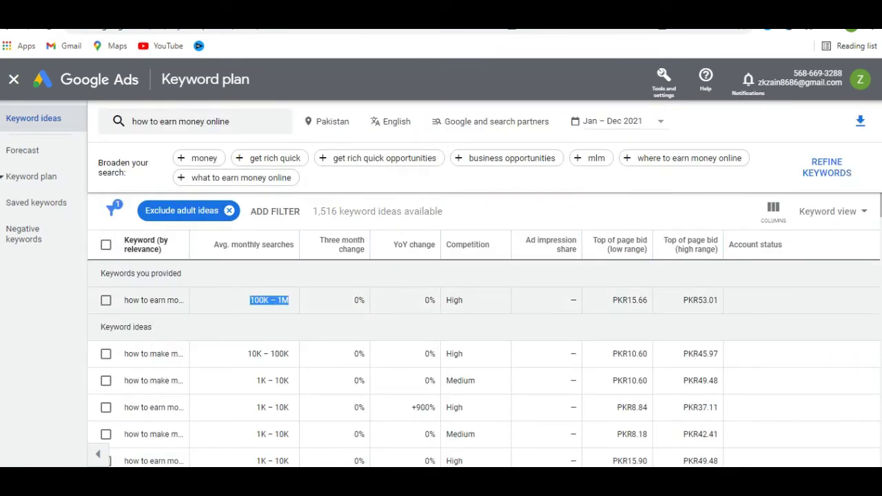
left_click_drag(446, 300, 463, 301)
left_click_drag(612, 301, 721, 300)
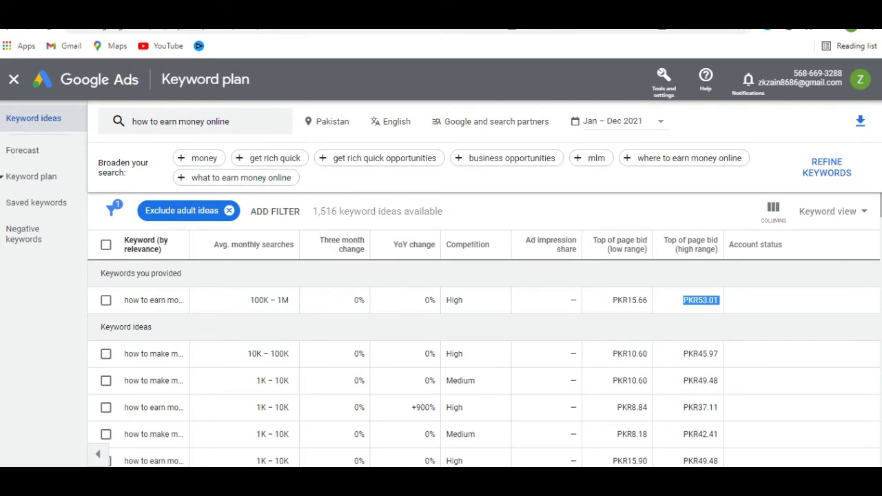
- Replace the search keyword with "how to create paypal account", get the results, and examine its monthly searches, competition and top-of-page bids
left_click(228, 121)
key("BackSpace")
type("how to create paypal account")
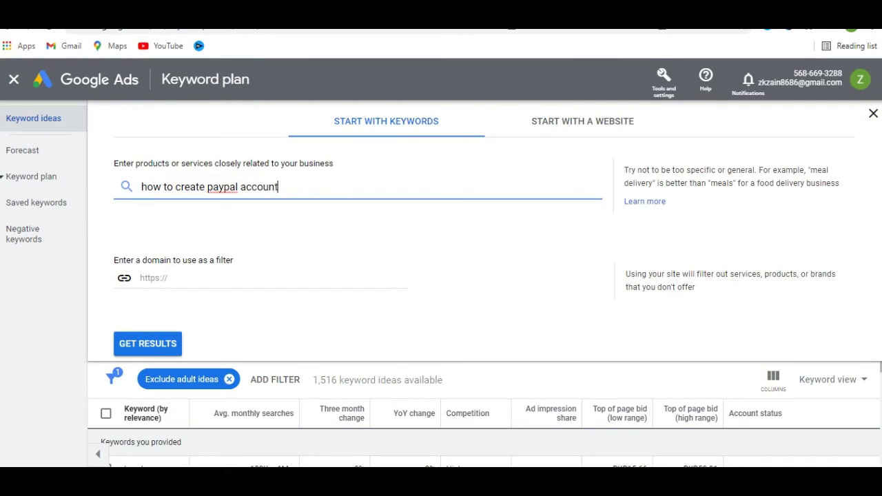
key("Return")
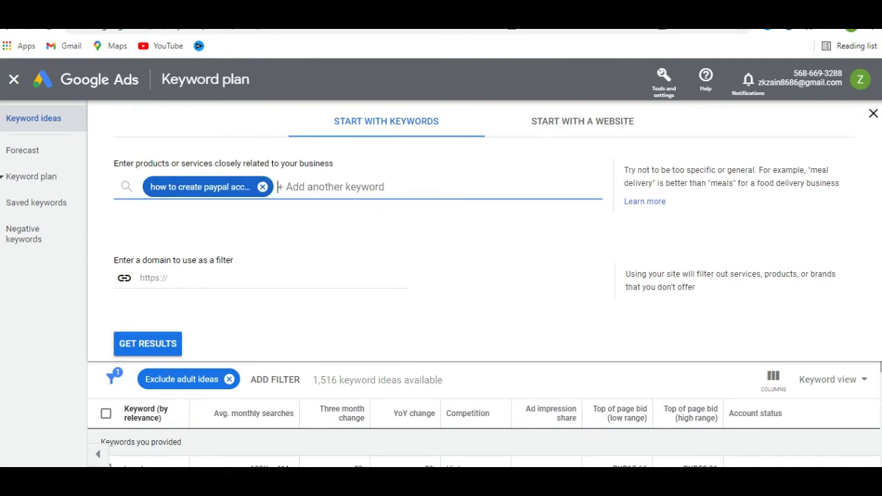
left_click(155, 343)
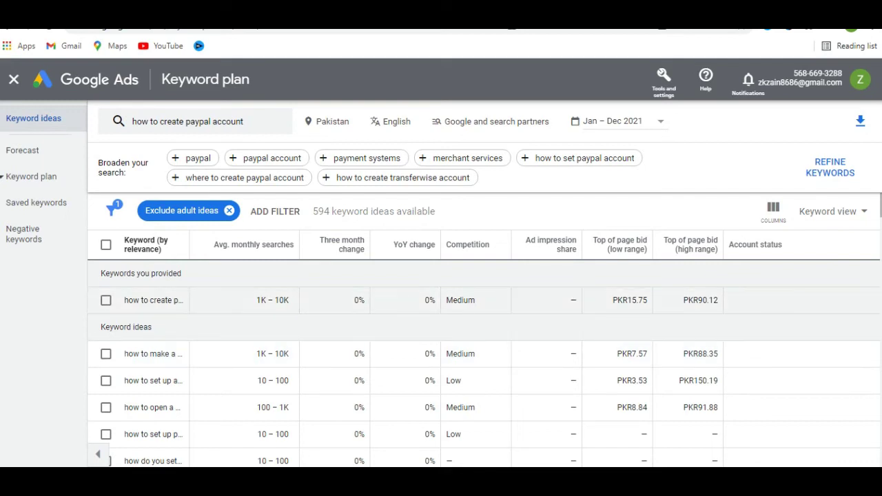
left_click_drag(257, 299, 291, 301)
left_click_drag(445, 300, 475, 301)
mouse_move(467, 245)
left_click_drag(612, 299, 719, 300)
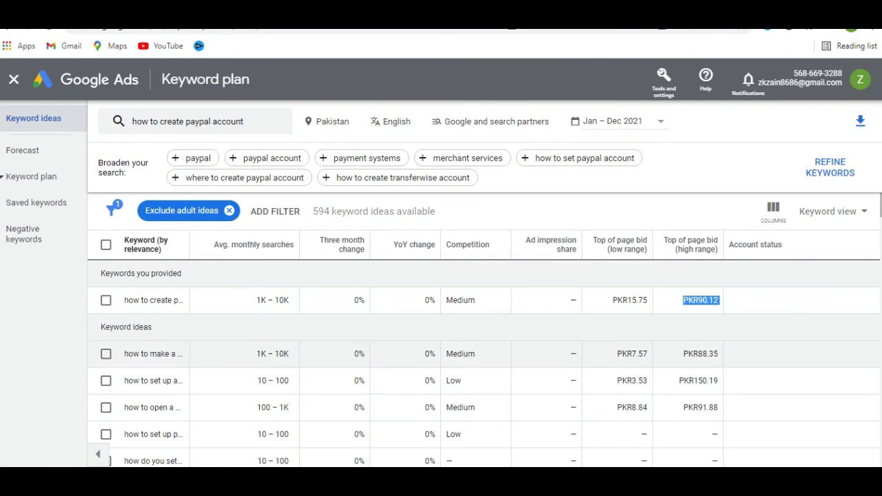
left_click(170, 353)
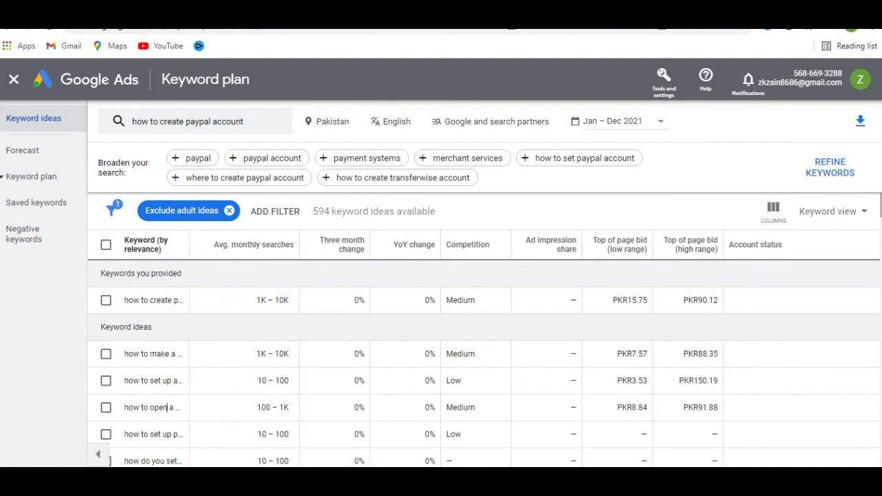
- Open the search keyword "how to create paypal account" for editing
left_click(243, 121)
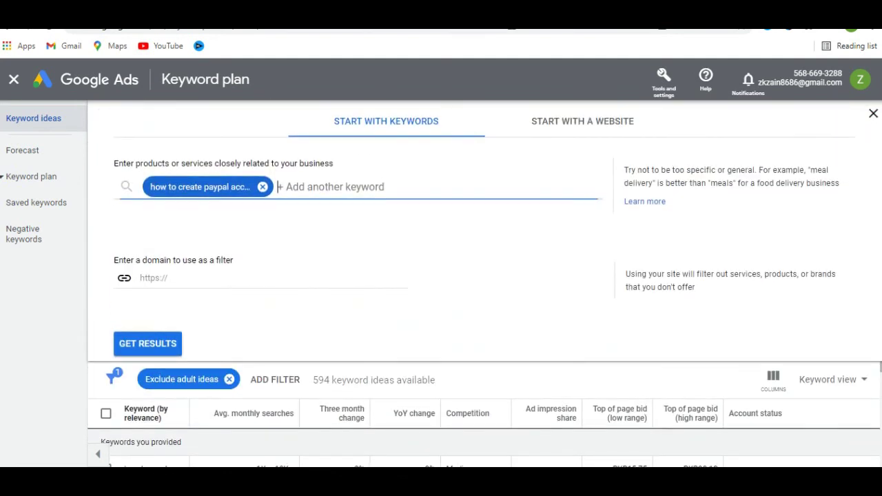